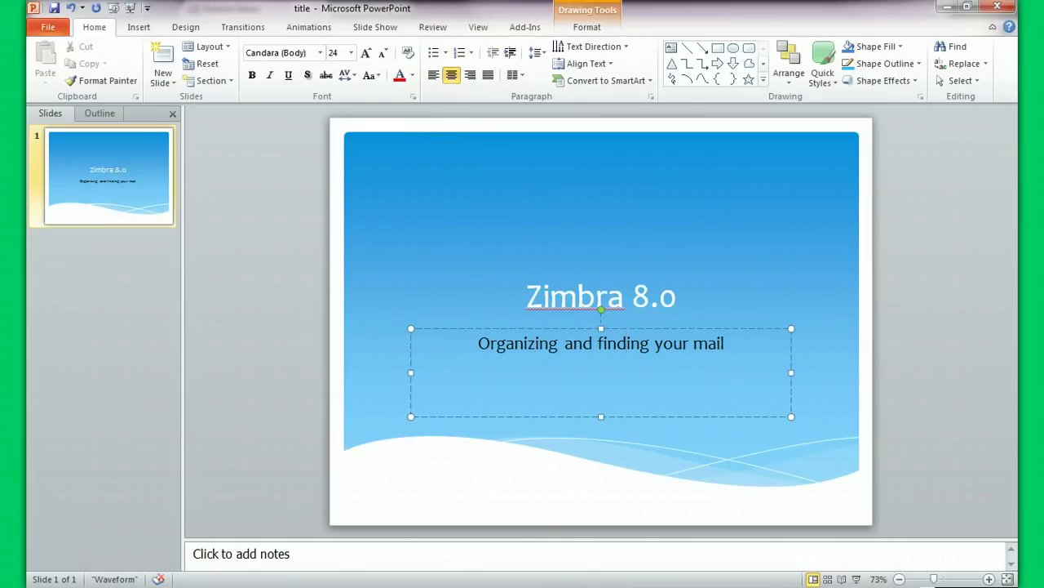
Switch to the Zimbra Inbox and put the cursor in the mail Search box
{"action": "key", "text": "alt+Tab"}
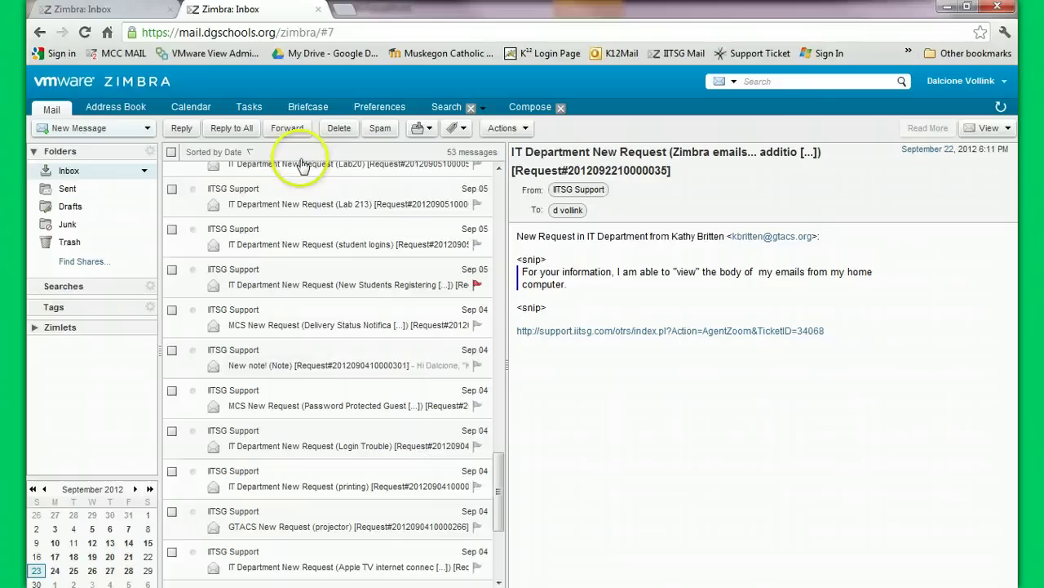
{"action": "left_click", "coordinate": [779, 81]}
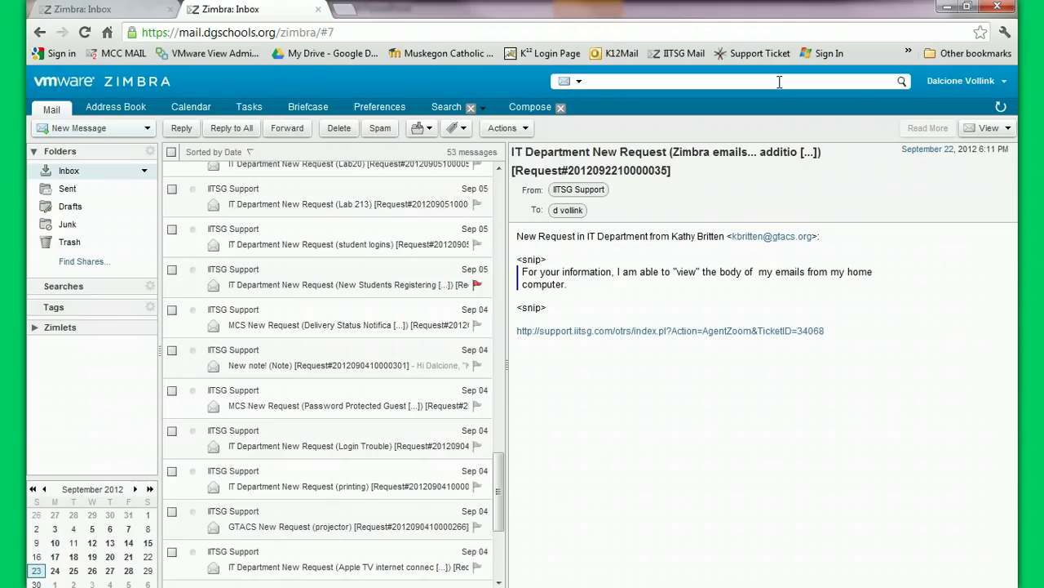
Search the mailbox for 'wifi', then try a Received from address filter and dismiss it
{"action": "type", "text": "wifi"}
{"action": "key", "text": "Return"}
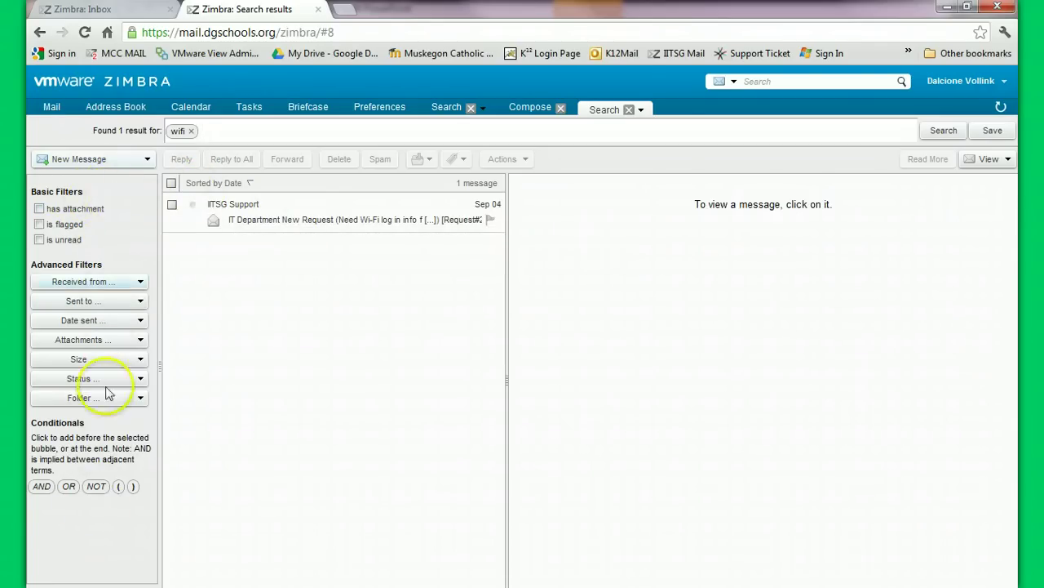
{"action": "left_click", "coordinate": [144, 282]}
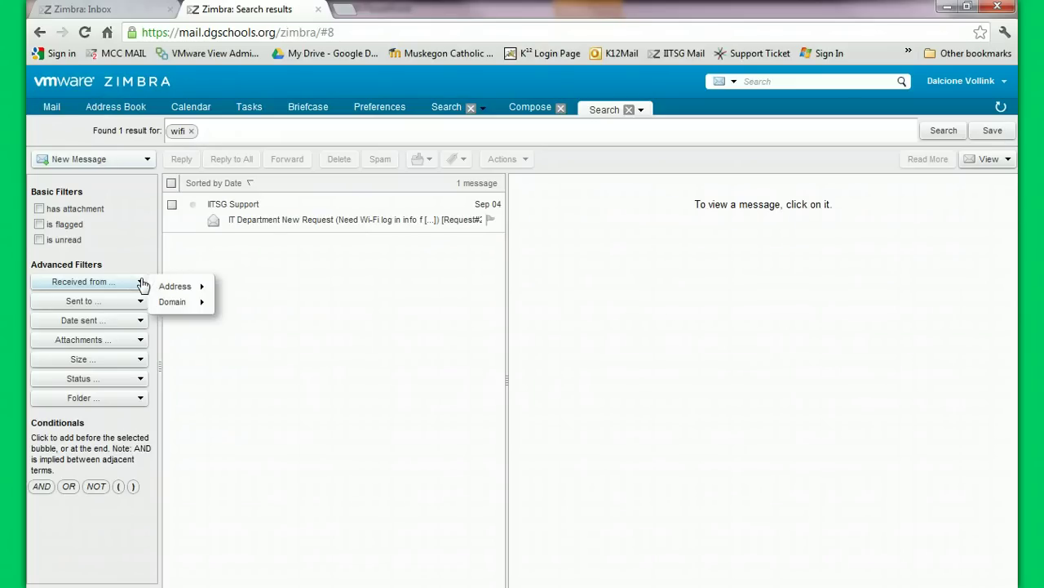
{"action": "left_click", "coordinate": [175, 286]}
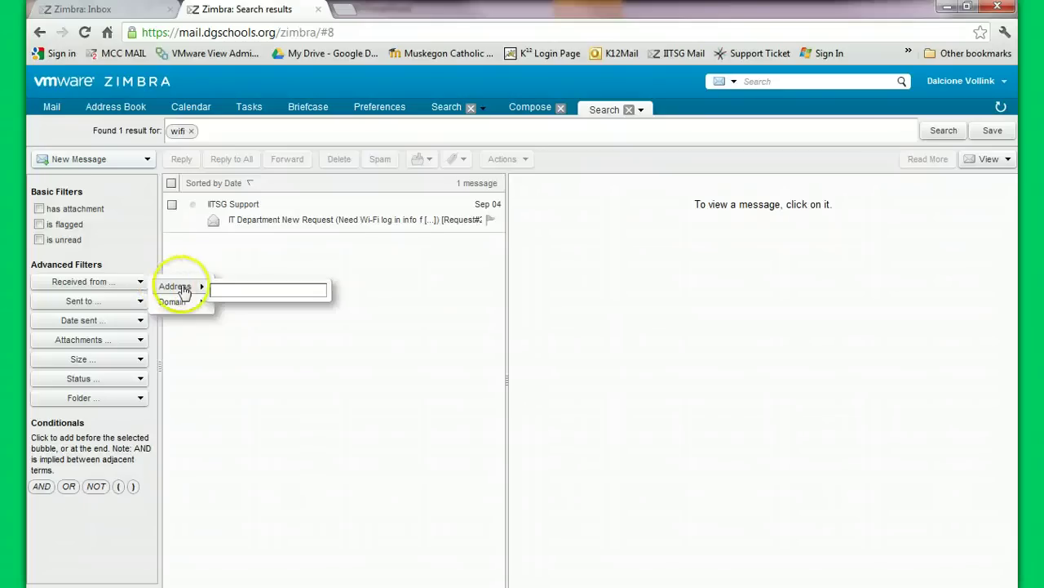
{"action": "left_click", "coordinate": [213, 288]}
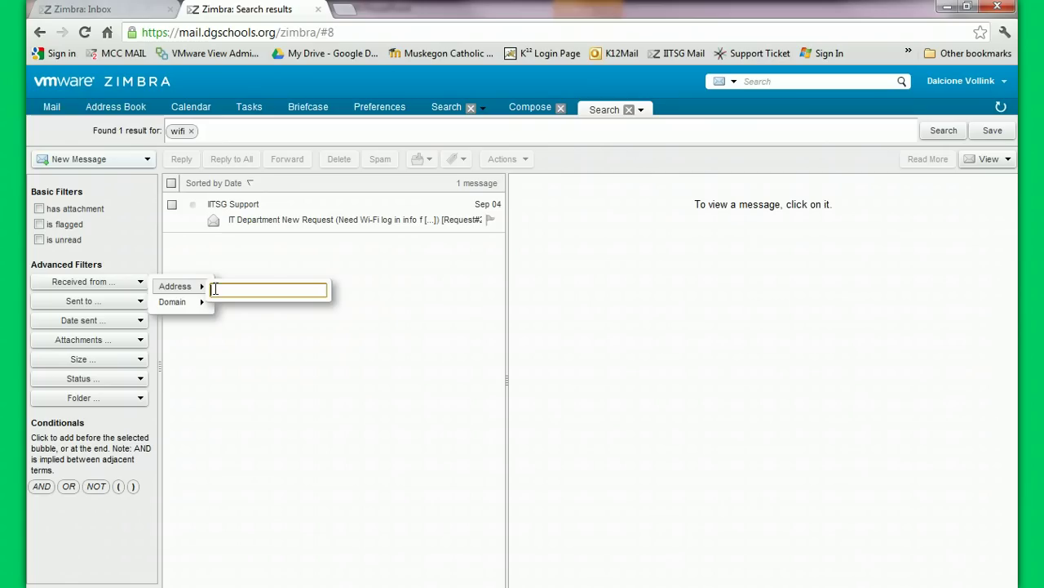
{"action": "type", "text": "a"}
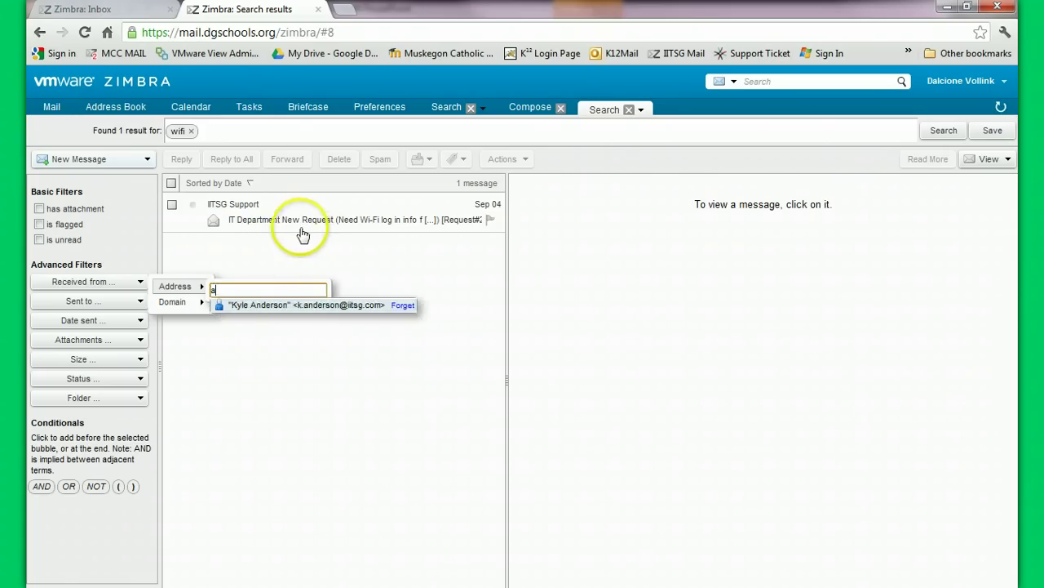
{"action": "left_click", "coordinate": [245, 287]}
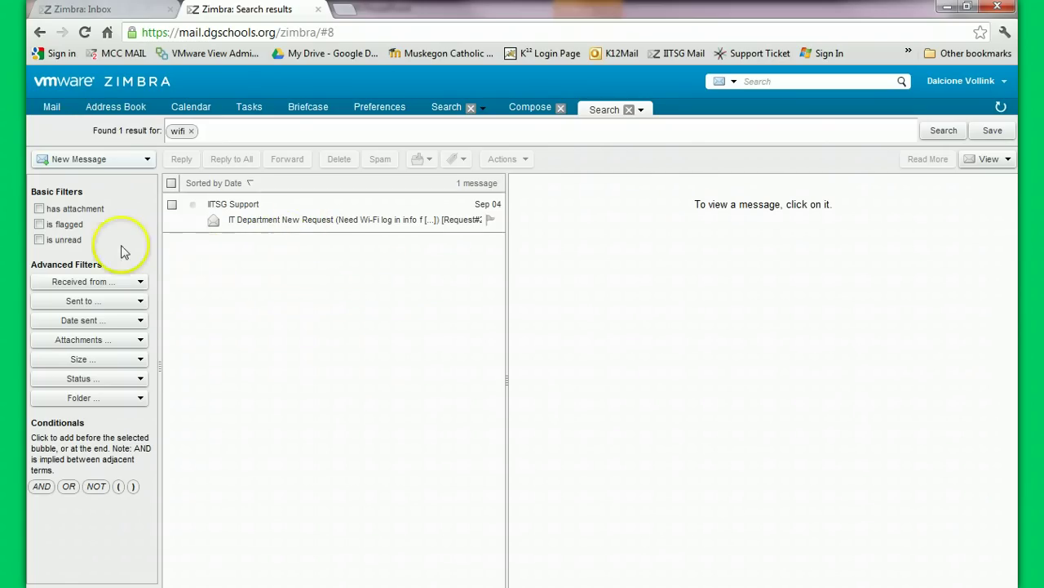
Toggle the has-attachment filter, remove the has:attachment and wifi terms, and close the Search and Compose tabs
{"action": "left_click", "coordinate": [41, 210]}
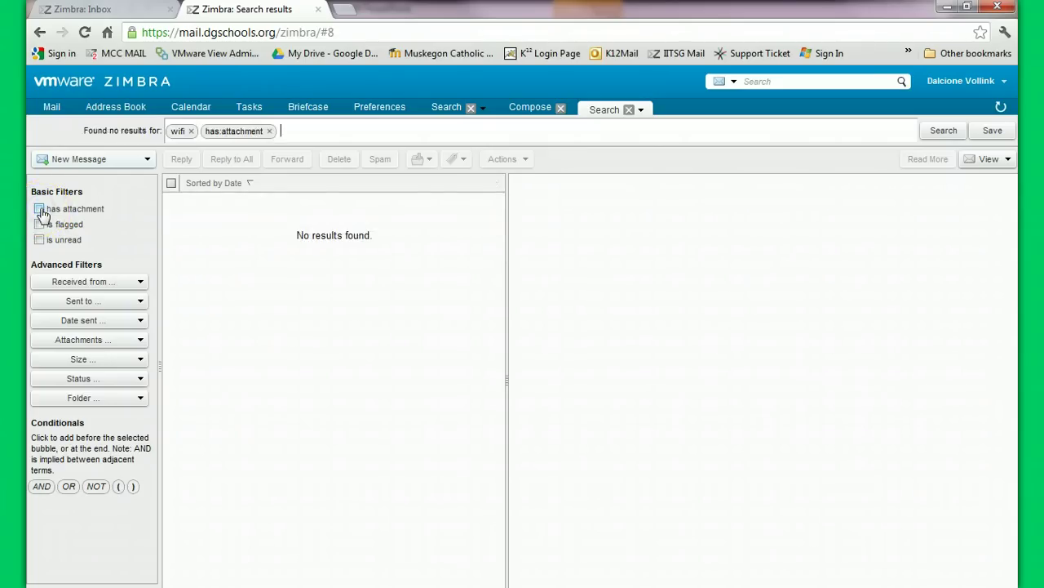
{"action": "left_click", "coordinate": [41, 210]}
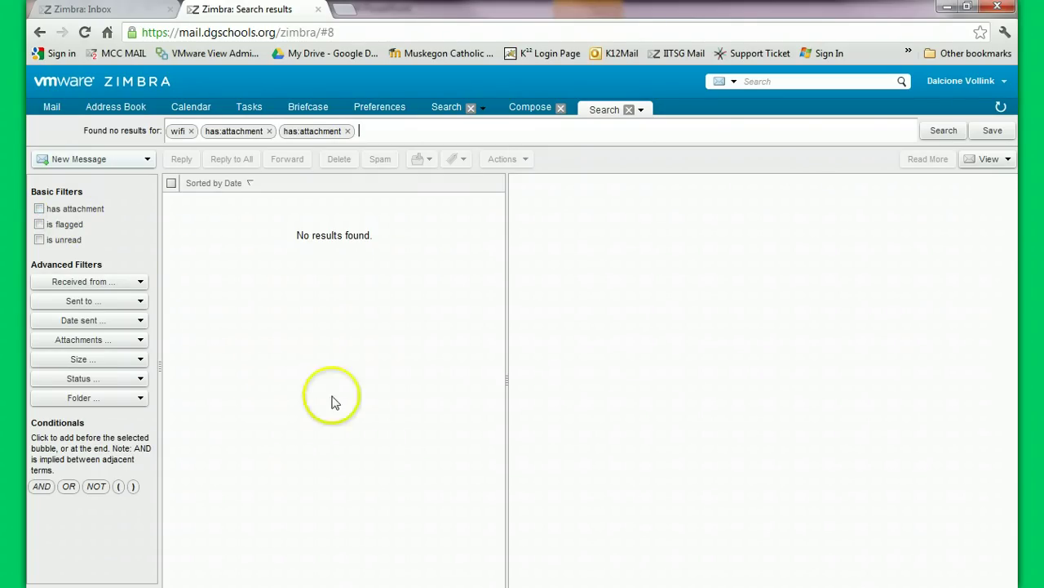
{"action": "mouse_move", "coordinate": [177, 131]}
{"action": "left_mouse_down"}
{"action": "mouse_move", "coordinate": [180, 155]}
{"action": "mouse_move", "coordinate": [184, 146]}
{"action": "left_mouse_up"}
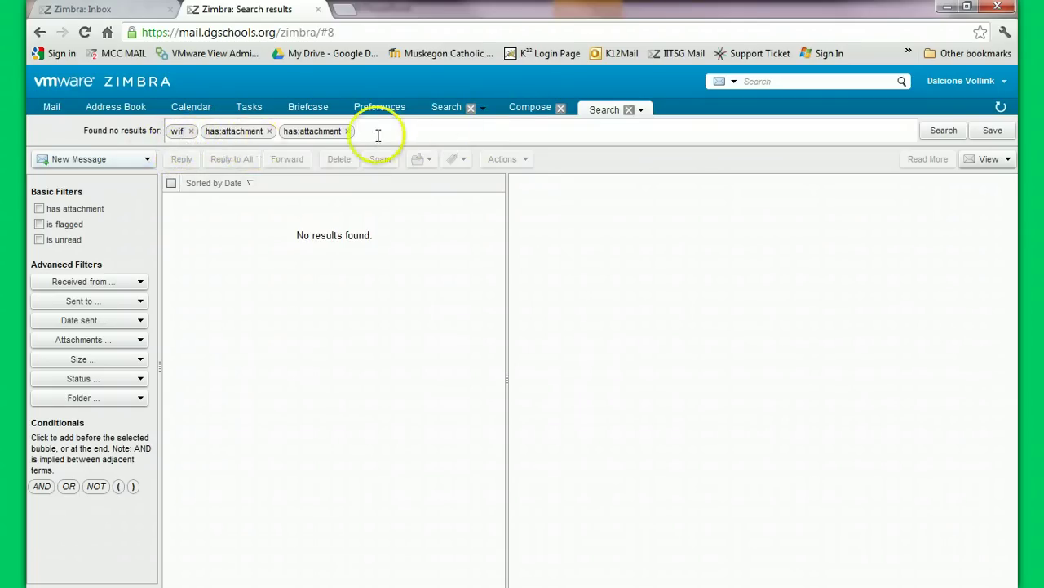
{"action": "left_click", "coordinate": [347, 131]}
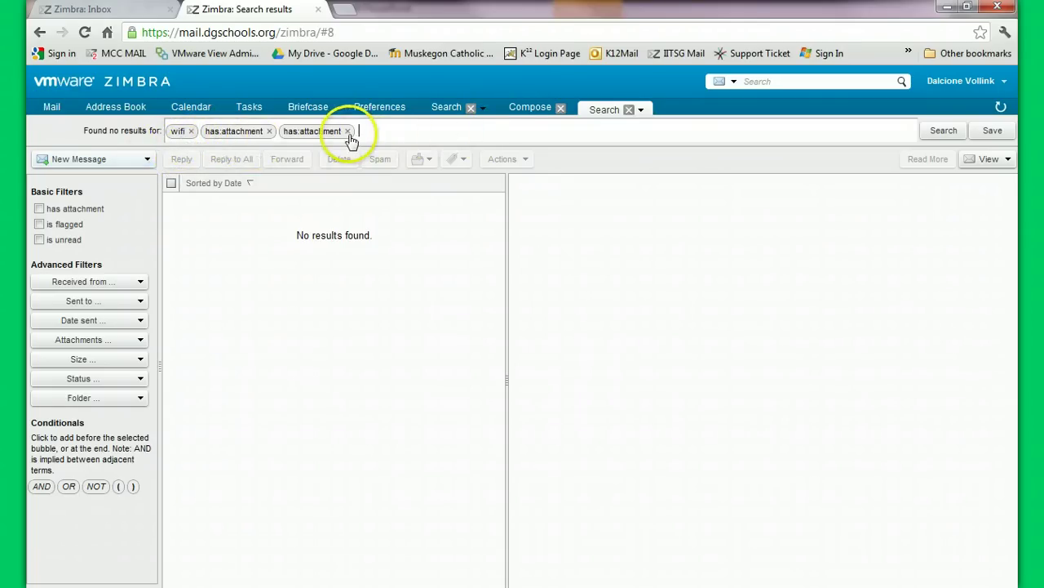
{"action": "left_click", "coordinate": [269, 131]}
{"action": "left_click", "coordinate": [190, 131]}
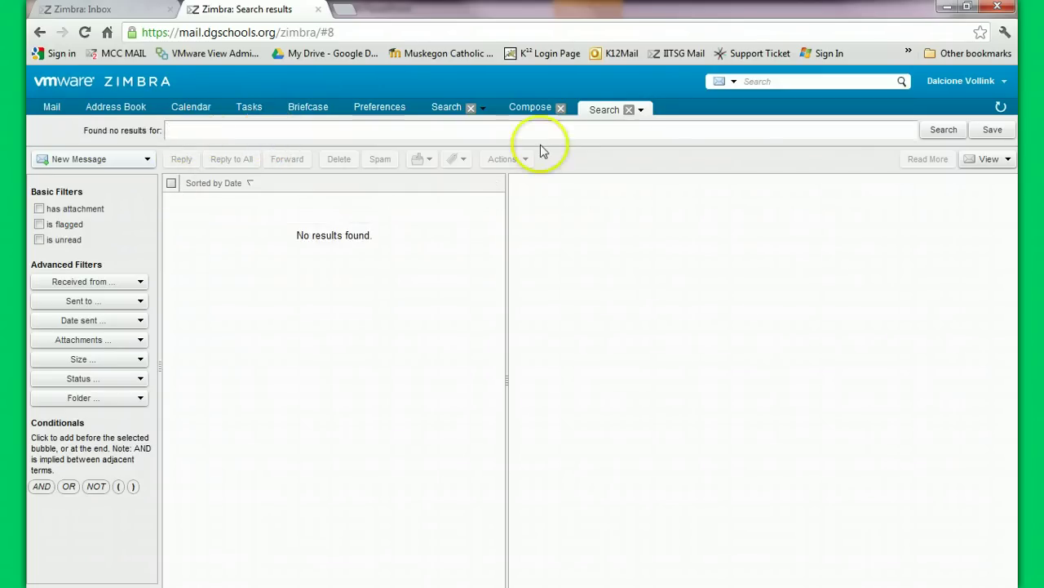
{"action": "left_click", "coordinate": [629, 109]}
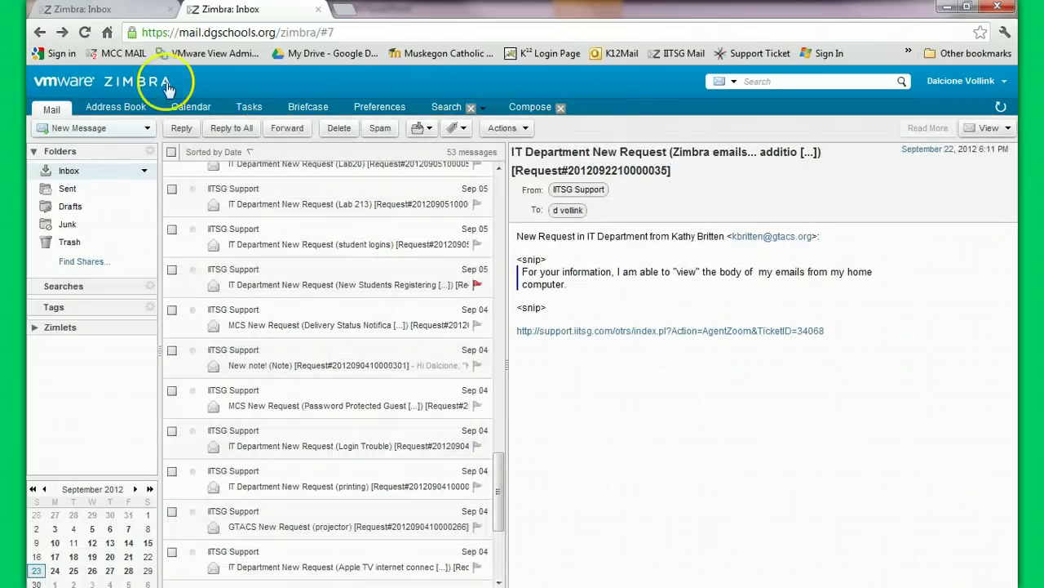
{"action": "left_click", "coordinate": [561, 107]}
Close the leftover search view and move to the second mailbox's Inbox, dragging the Lakeshore newsletter over the Cabinet folders
{"action": "left_click", "coordinate": [471, 107]}
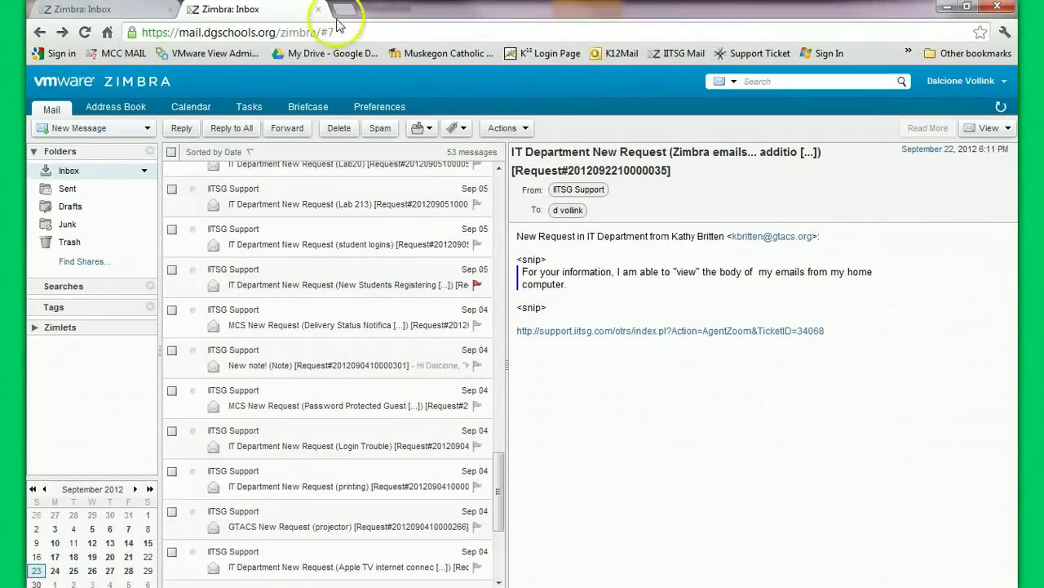
{"action": "left_click", "coordinate": [124, 13]}
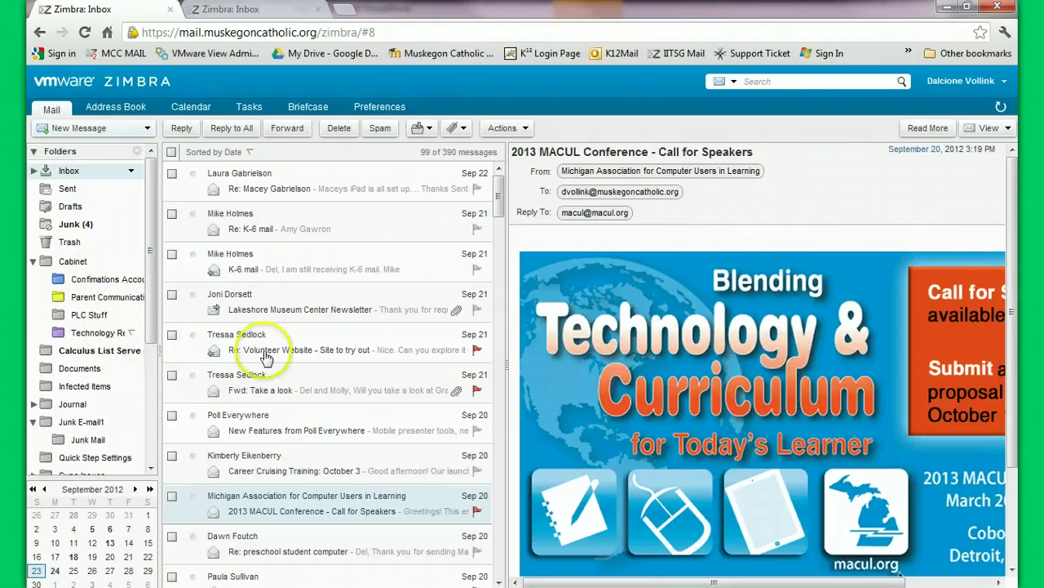
{"action": "left_click_drag", "start_coordinate": [278, 305], "coordinate": [86, 318]}
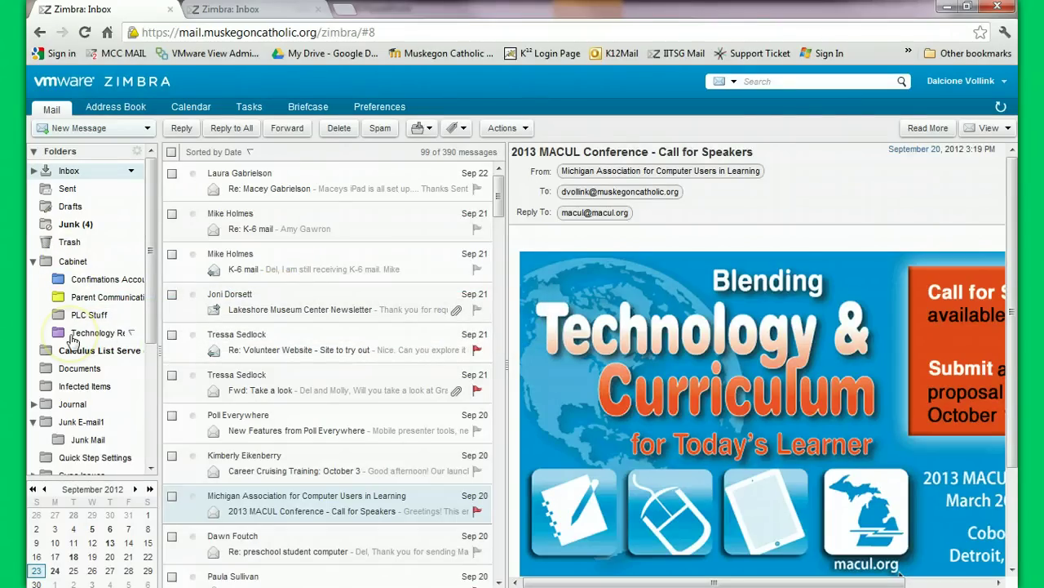
{"action": "mouse_move", "coordinate": [74, 341]}
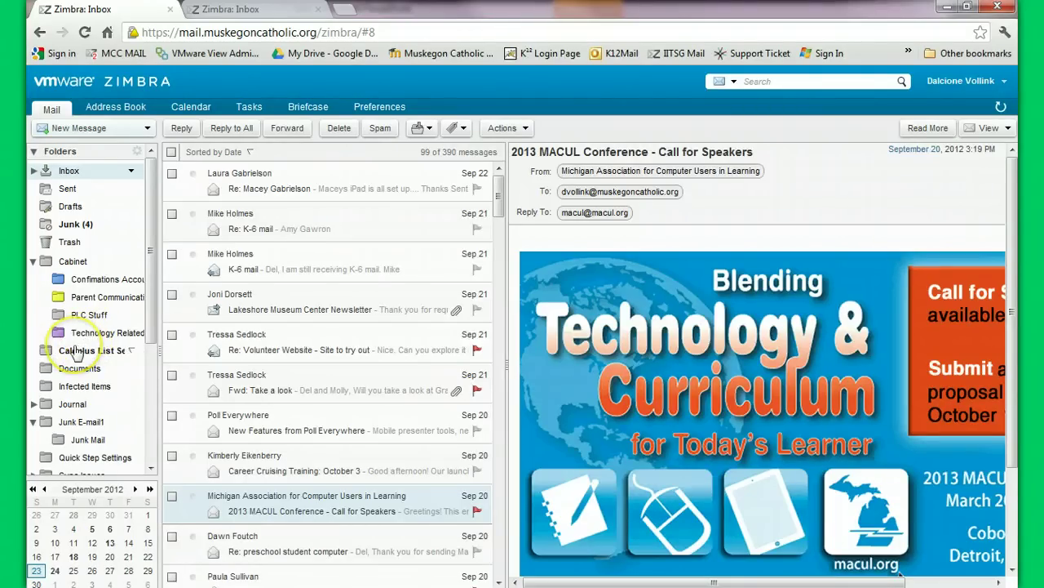
Open the Lakeshore Museum Center Newsletter and bring up its action menu
{"action": "right_click", "coordinate": [399, 308]}
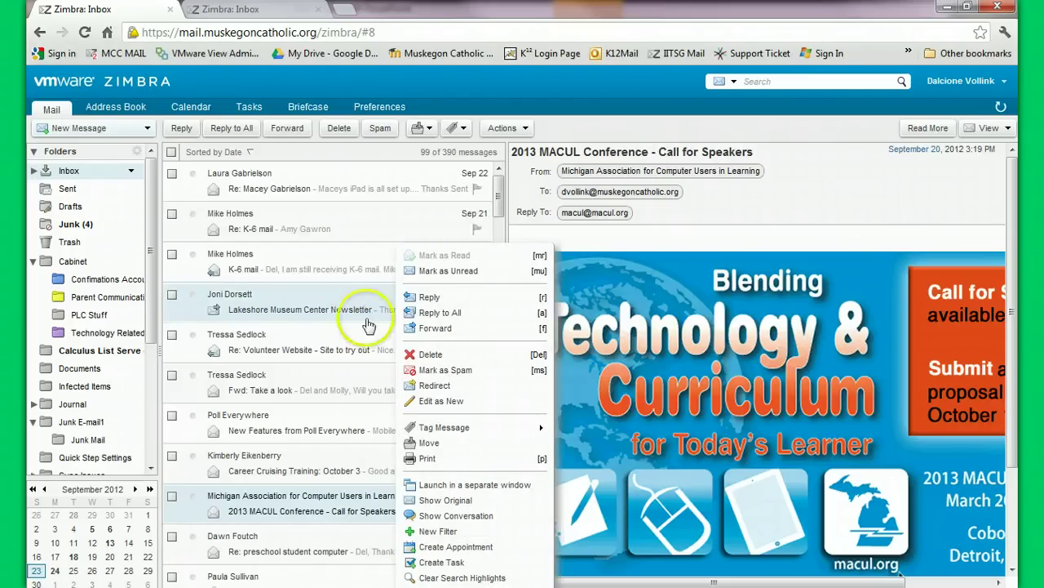
{"action": "left_click", "coordinate": [472, 348]}
{"action": "left_click", "coordinate": [331, 308]}
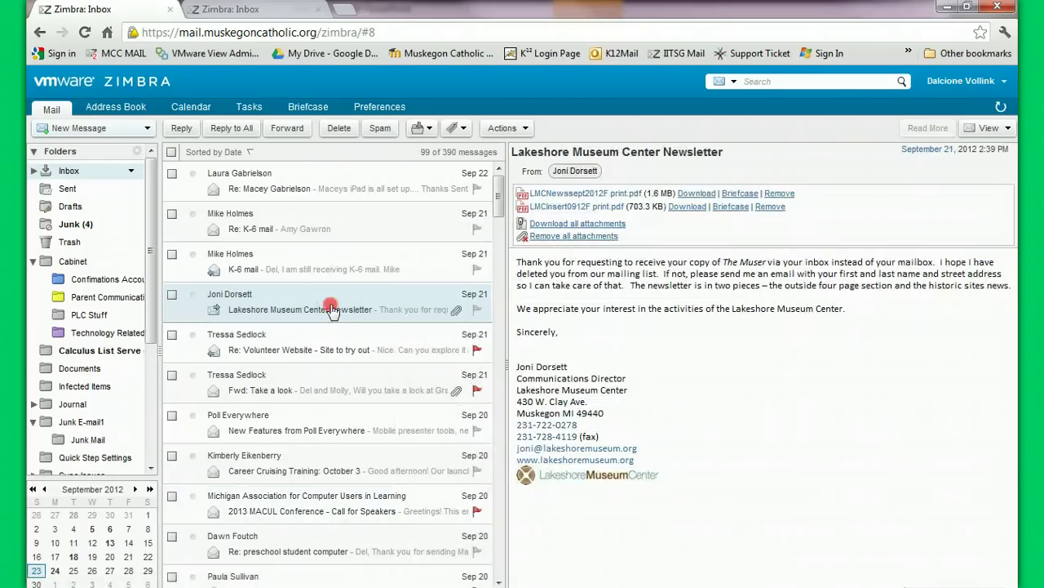
{"action": "right_click", "coordinate": [330, 308]}
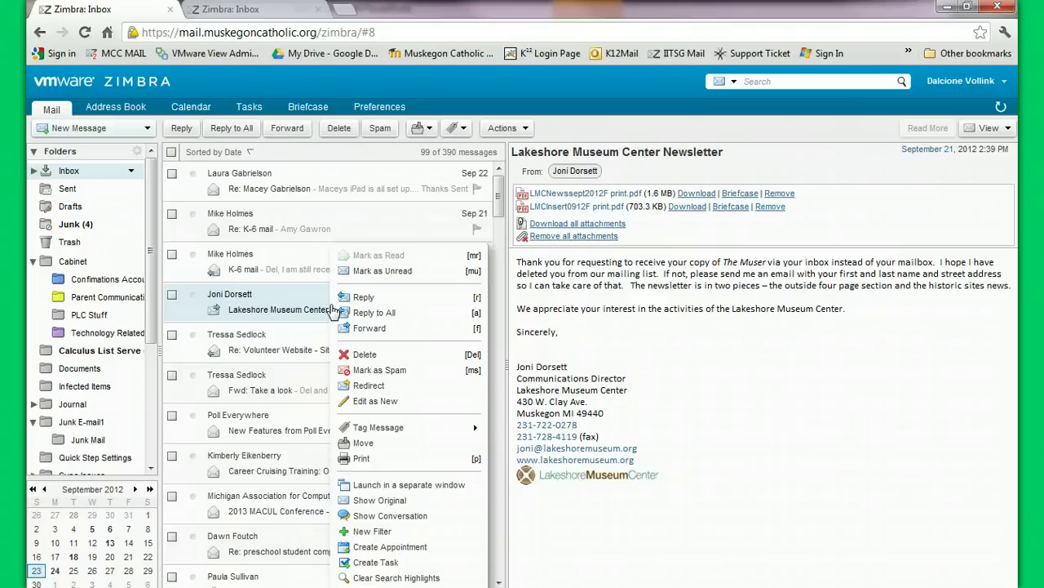
Create a new yellow tag named 'Social Outtings' and apply it to the newsletter
{"action": "mouse_move", "coordinate": [449, 430]}
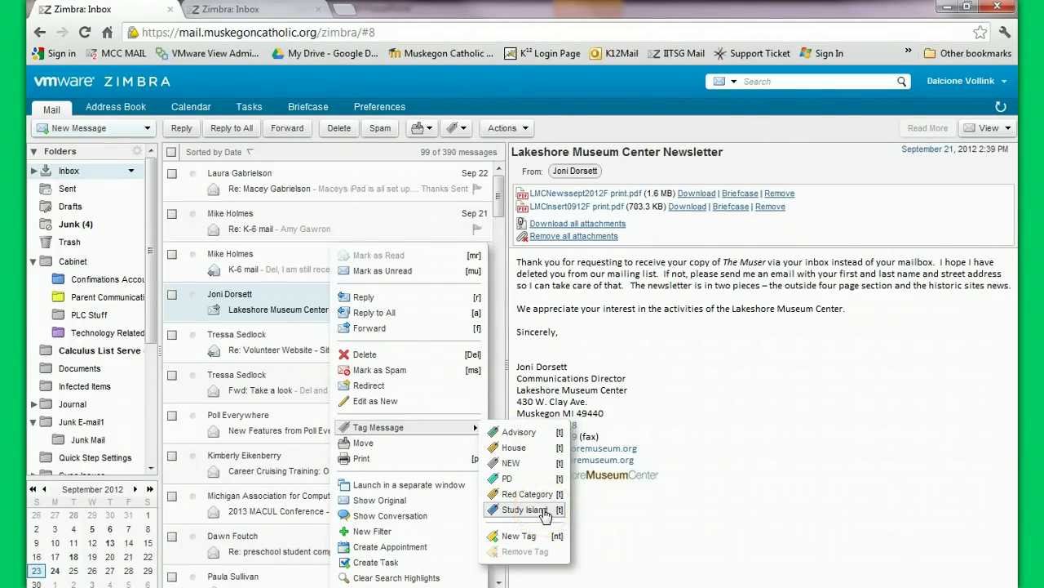
{"action": "left_click", "coordinate": [537, 536]}
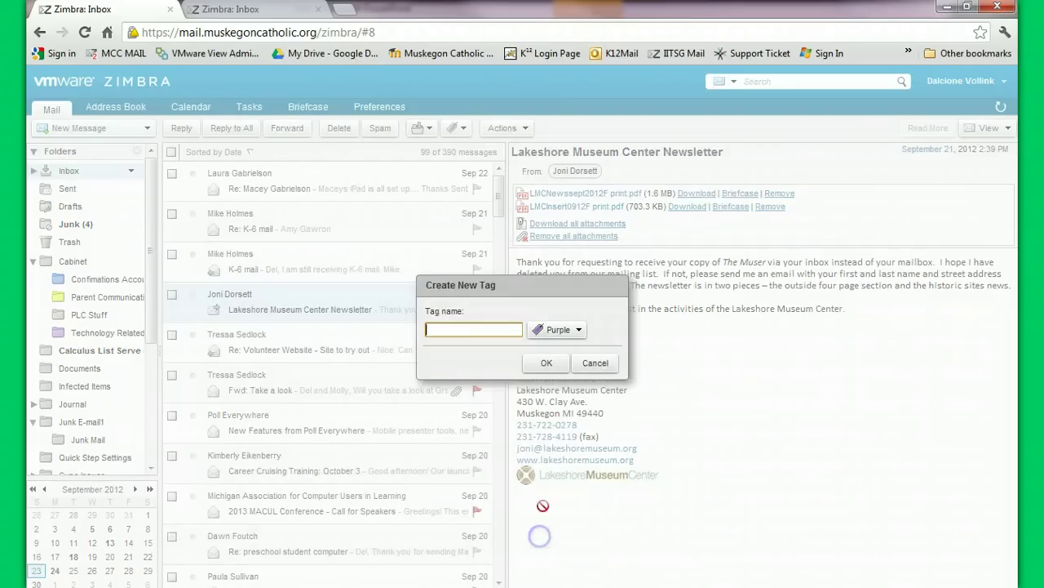
{"action": "type", "text": "Social"}
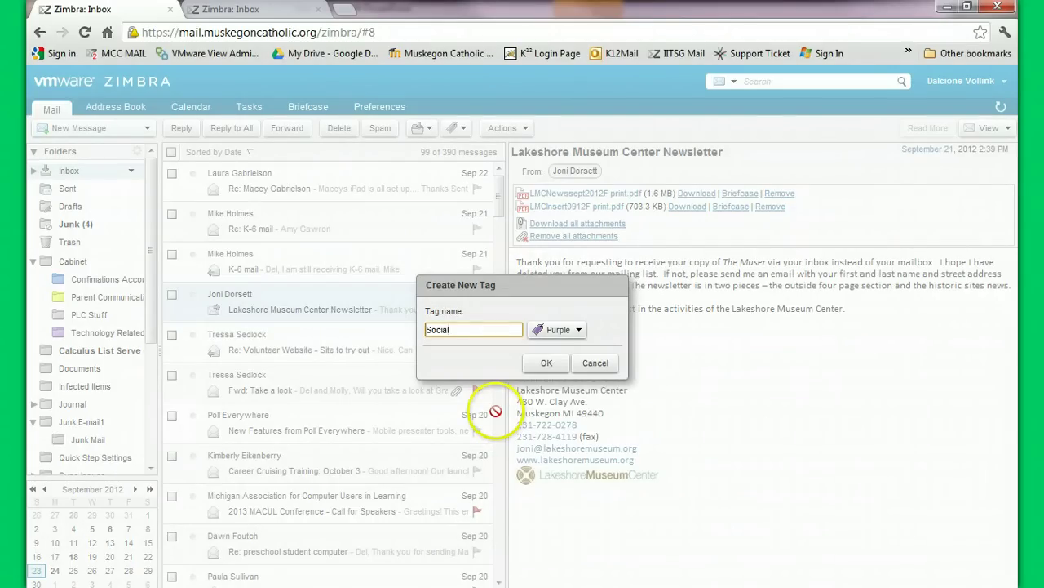
{"action": "type", "text": " Outtings"}
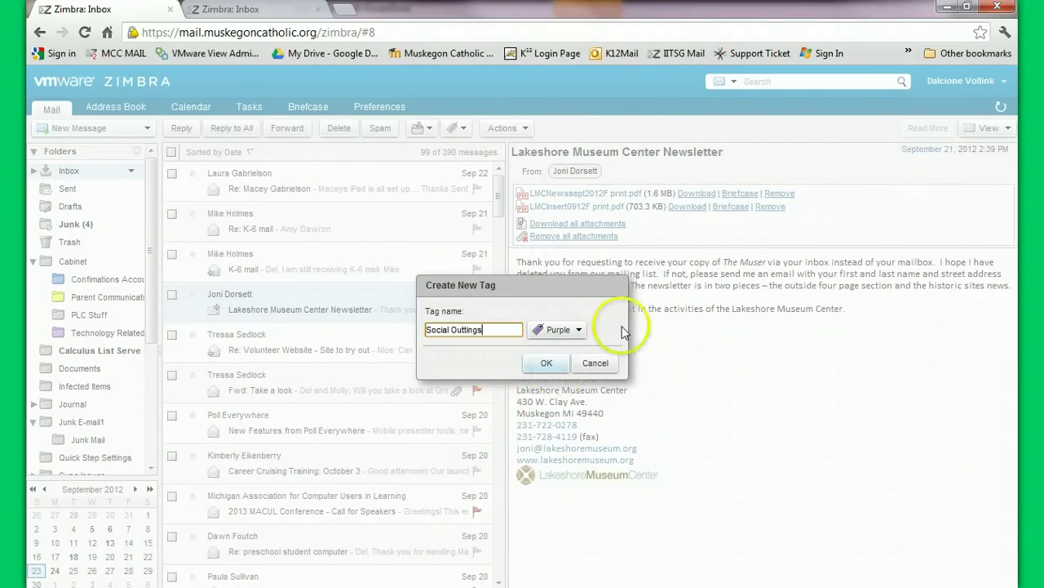
{"action": "left_click", "coordinate": [580, 330]}
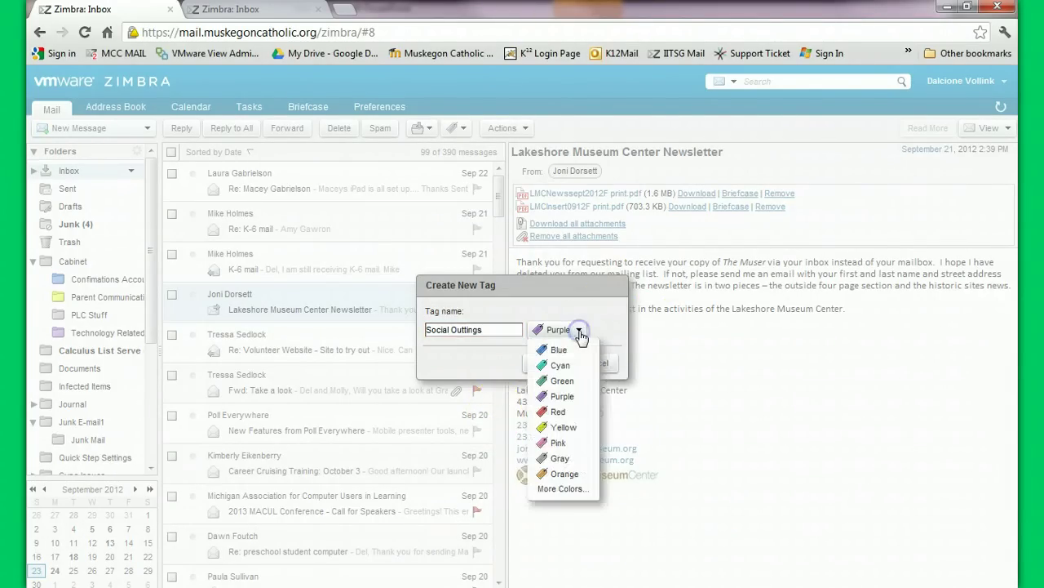
{"action": "left_click", "coordinate": [582, 427]}
{"action": "left_click", "coordinate": [543, 363]}
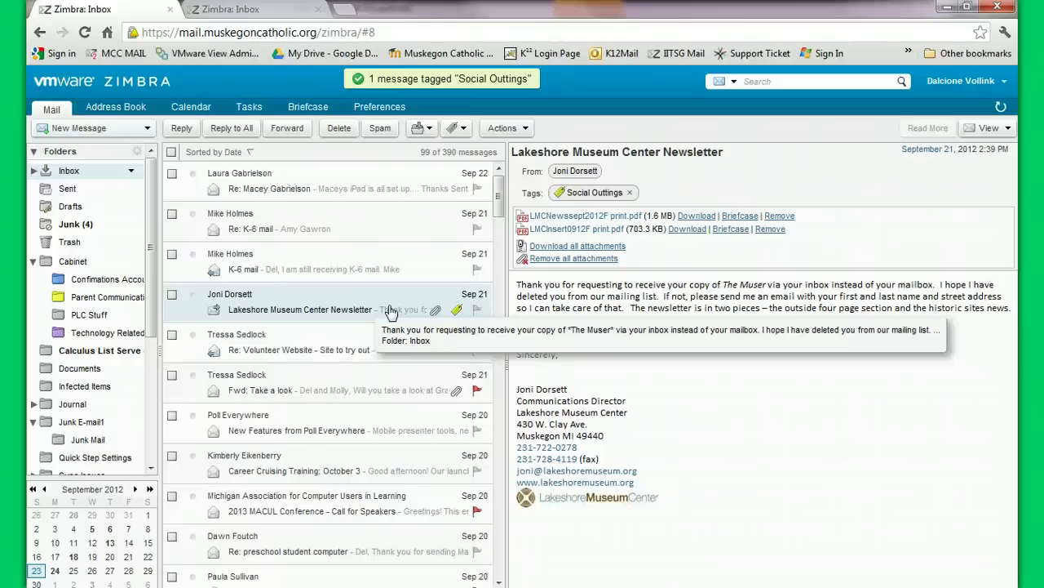
View the Social Outtings, PD, House, Advisory and finally Study Island tag message lists
{"action": "left_click", "coordinate": [151, 253]}
{"action": "left_click_drag", "start_coordinate": [151, 252], "coordinate": [135, 432]}
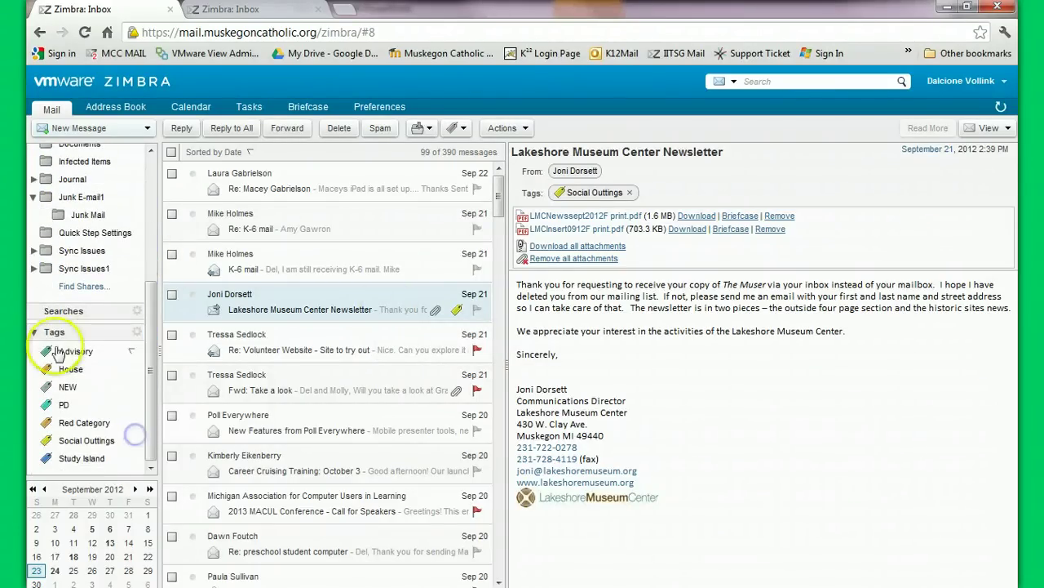
{"action": "left_click", "coordinate": [77, 444]}
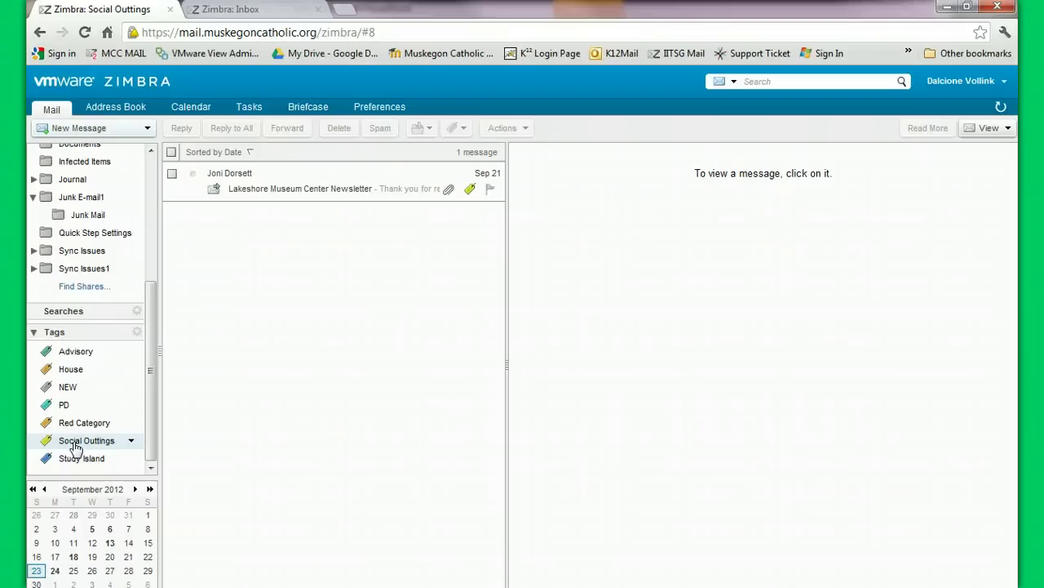
{"action": "left_click", "coordinate": [63, 406]}
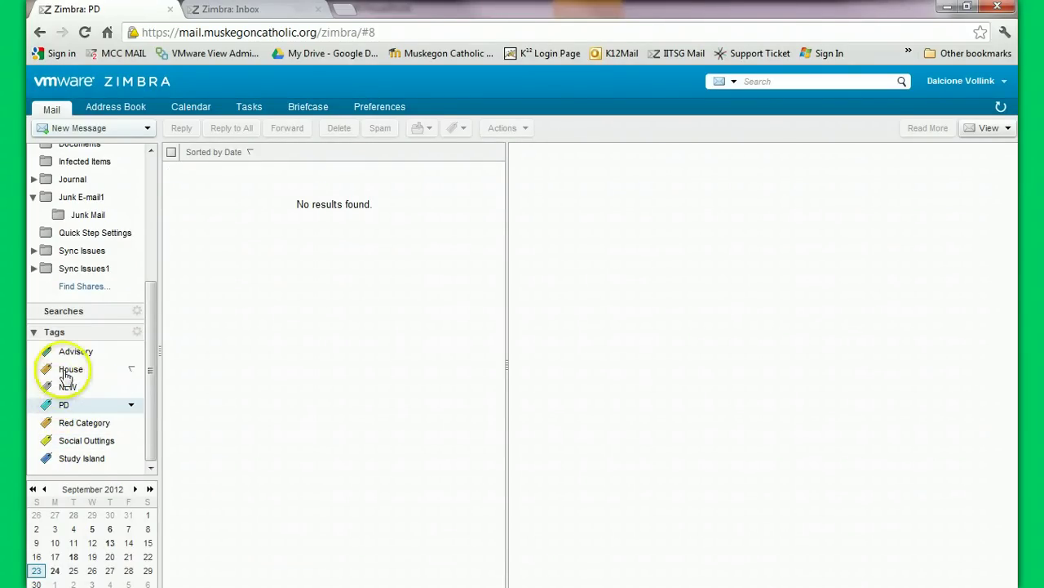
{"action": "left_click", "coordinate": [68, 372]}
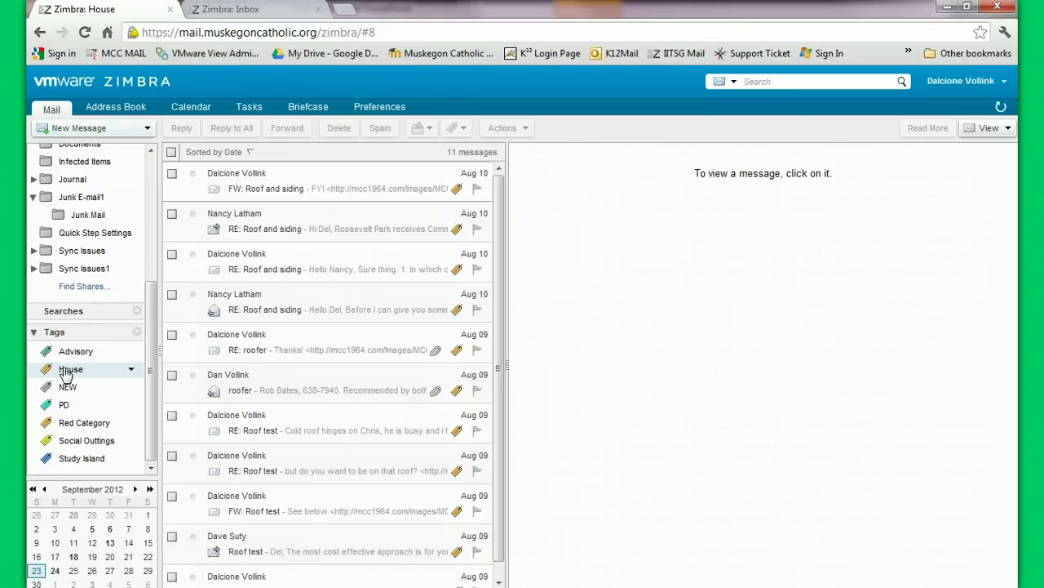
{"action": "left_click", "coordinate": [69, 353]}
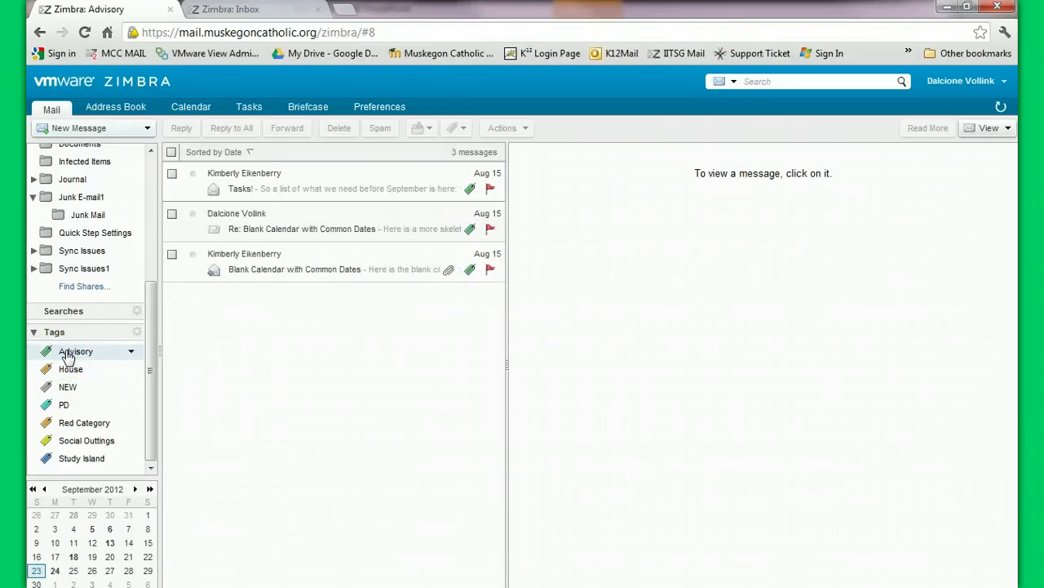
{"action": "left_click", "coordinate": [64, 458]}
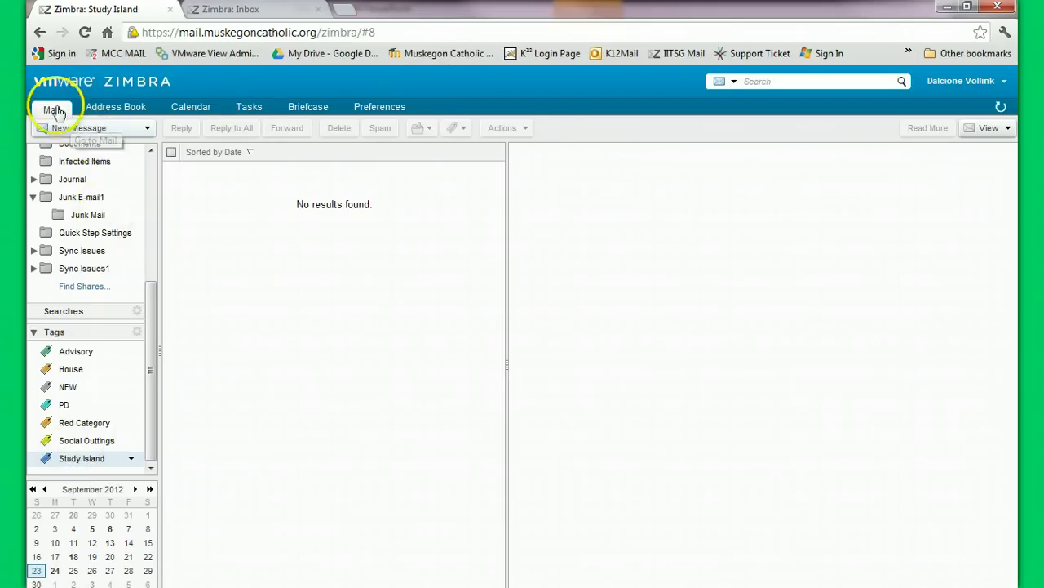
{"action": "left_click", "coordinate": [784, 81]}
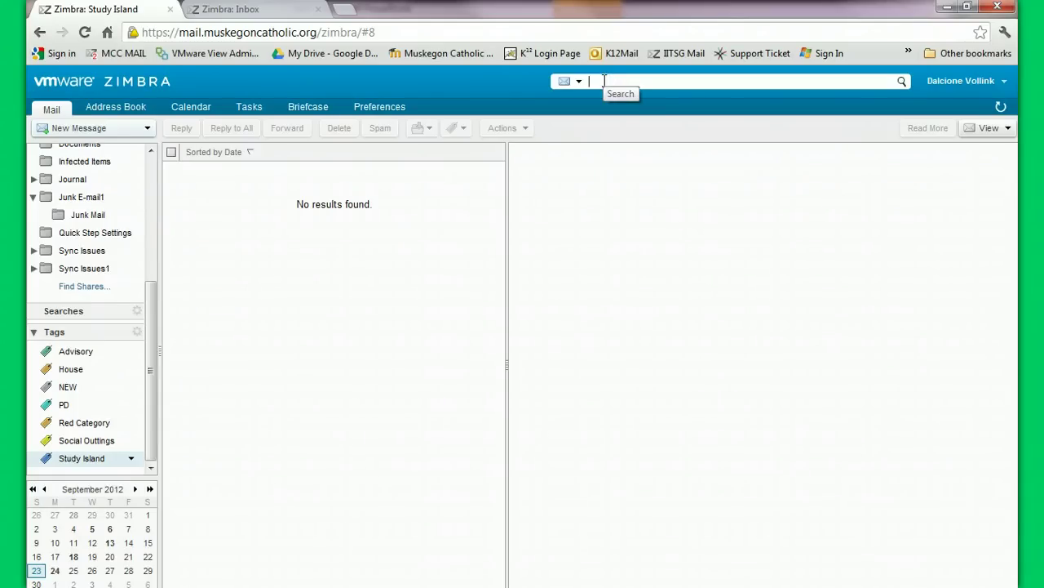
{"action": "key", "text": "Return"}
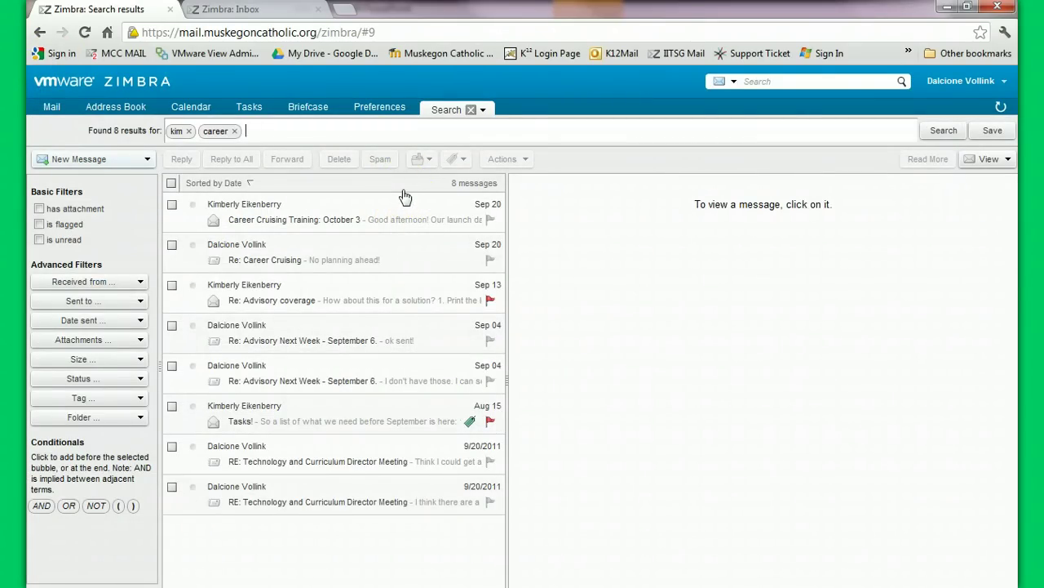
{"action": "left_click", "coordinate": [40, 209]}
{"action": "left_click", "coordinate": [39, 210]}
{"action": "left_click", "coordinate": [38, 224]}
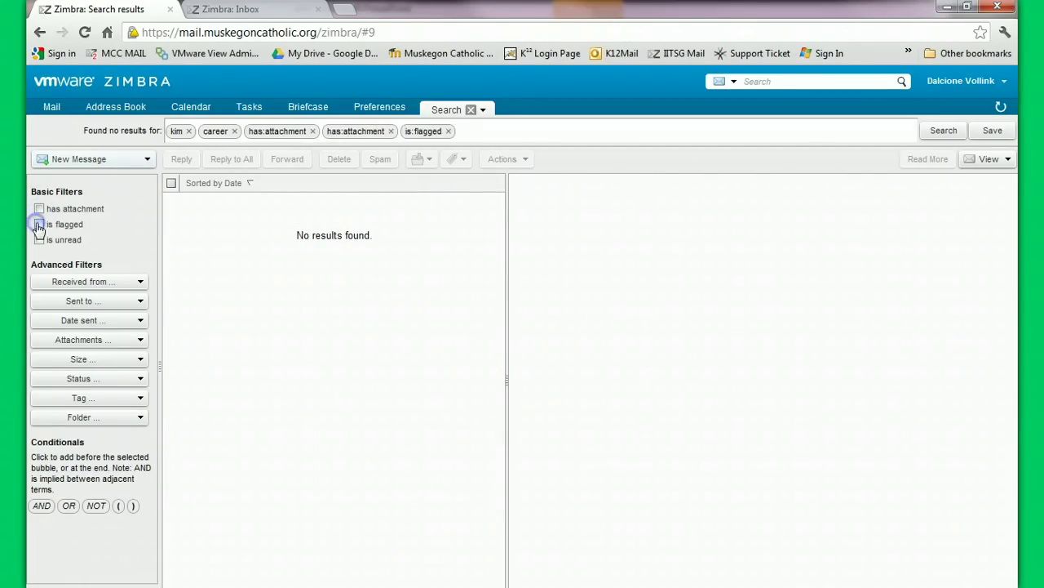
{"action": "left_click", "coordinate": [39, 209]}
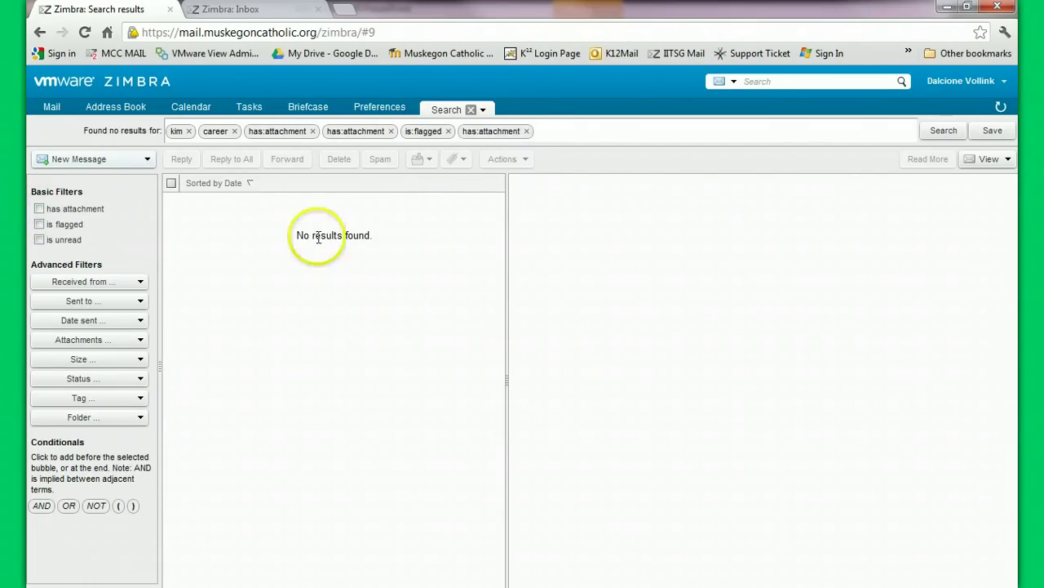
{"action": "left_click", "coordinate": [526, 131]}
{"action": "left_click", "coordinate": [448, 131]}
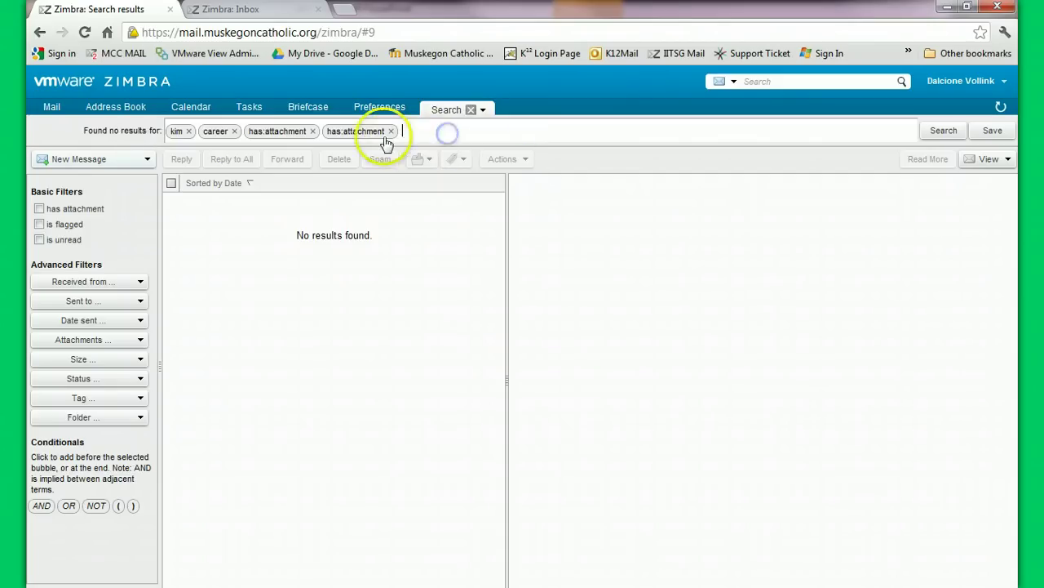
{"action": "left_click", "coordinate": [390, 131]}
{"action": "left_click", "coordinate": [312, 130]}
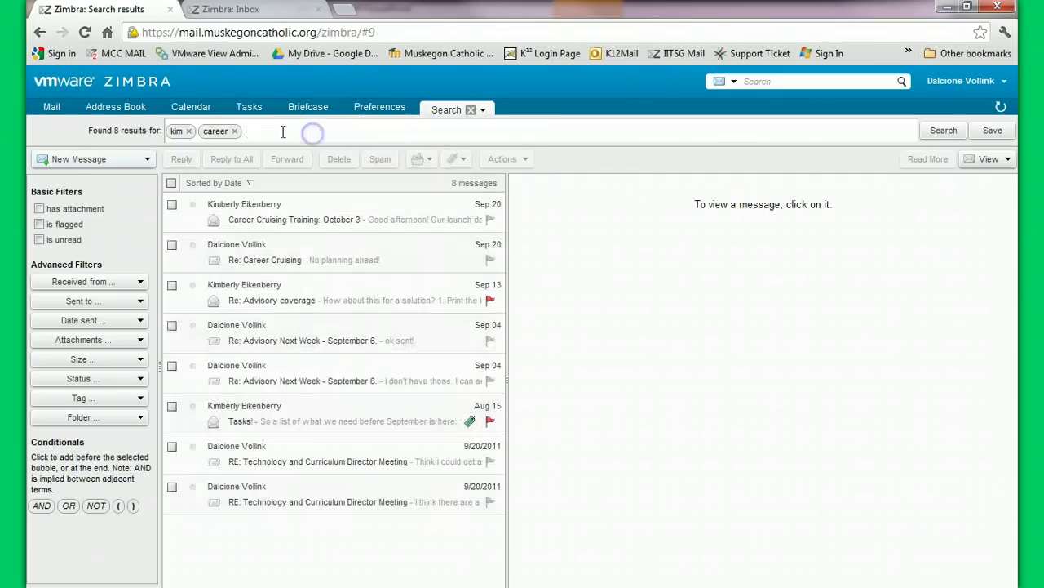
{"action": "left_click", "coordinate": [234, 131]}
{"action": "left_click", "coordinate": [188, 131]}
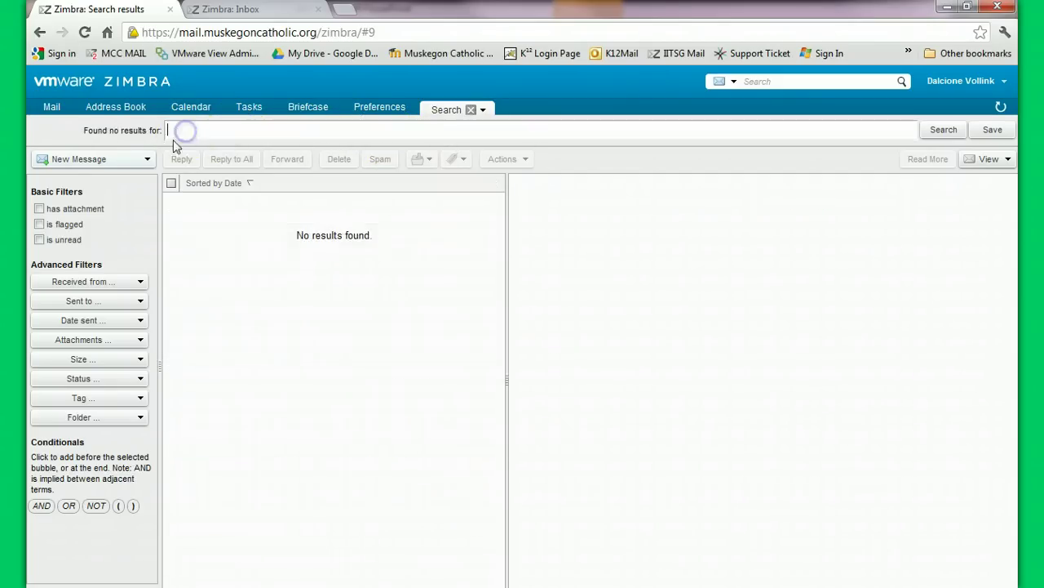
{"action": "left_click", "coordinate": [469, 110]}
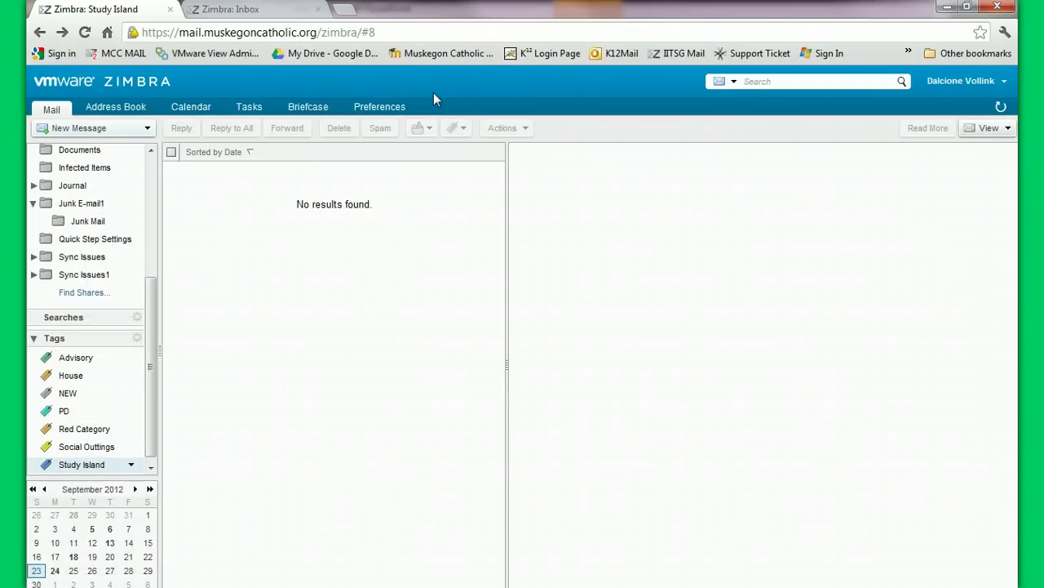